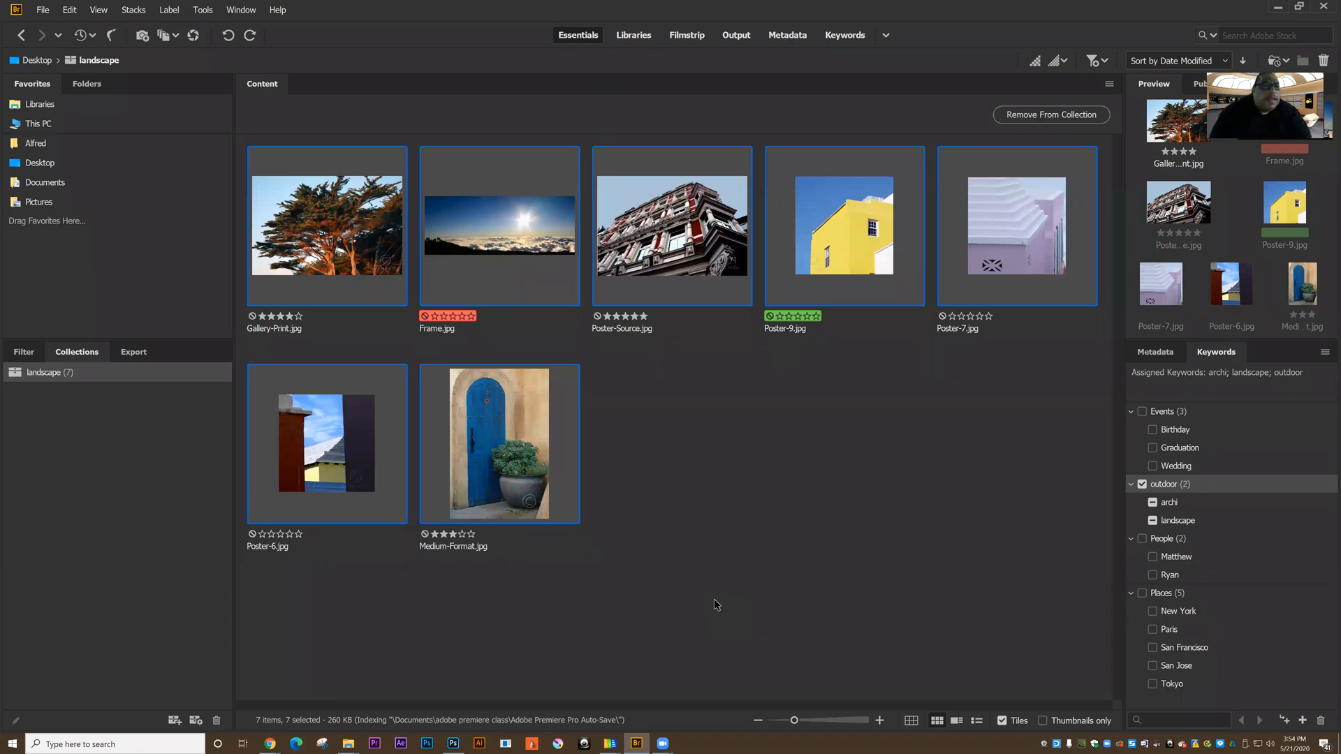
# Step: Select all seven images in the landscape collection and open Batch Rename for them
pyautogui.click(301, 270)
pyautogui.keyDown('shift'); pyautogui.click(483, 432); pyautogui.keyUp('shift')
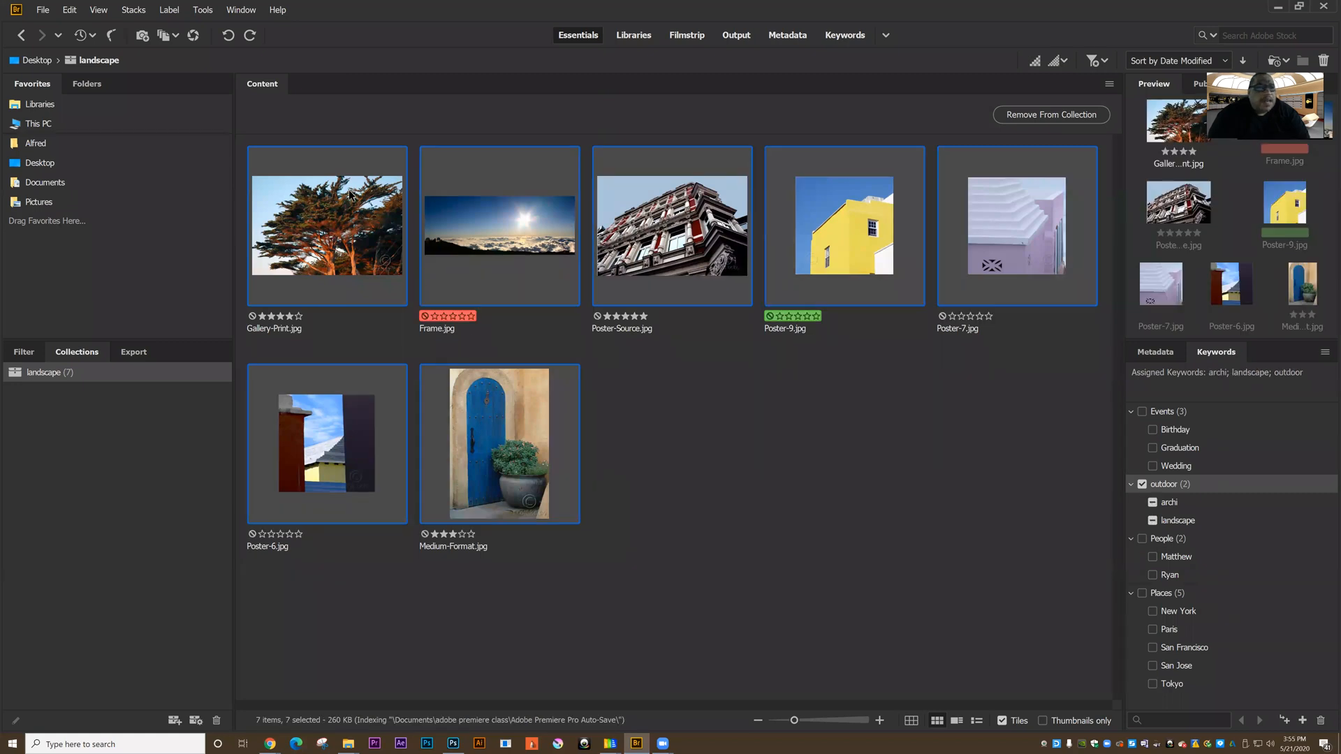
pyautogui.click(168, 11)
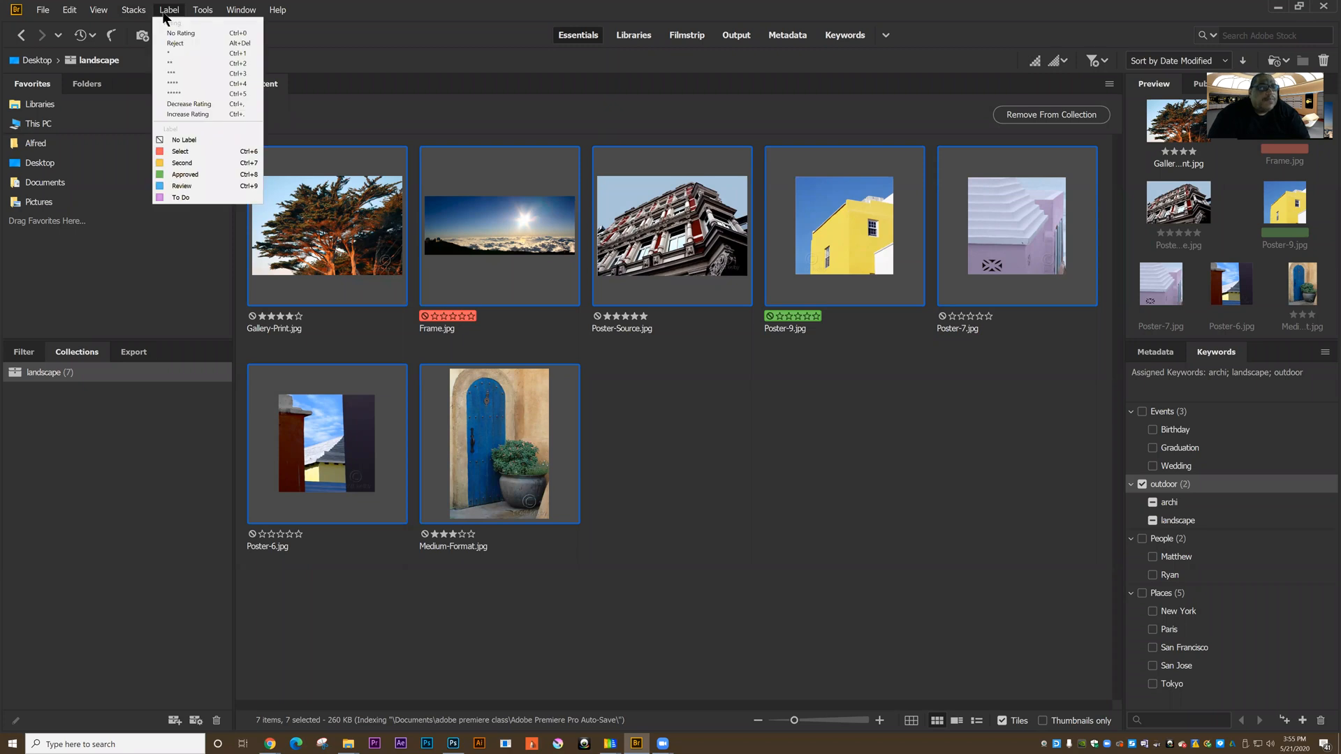
pyautogui.moveTo(203, 10)
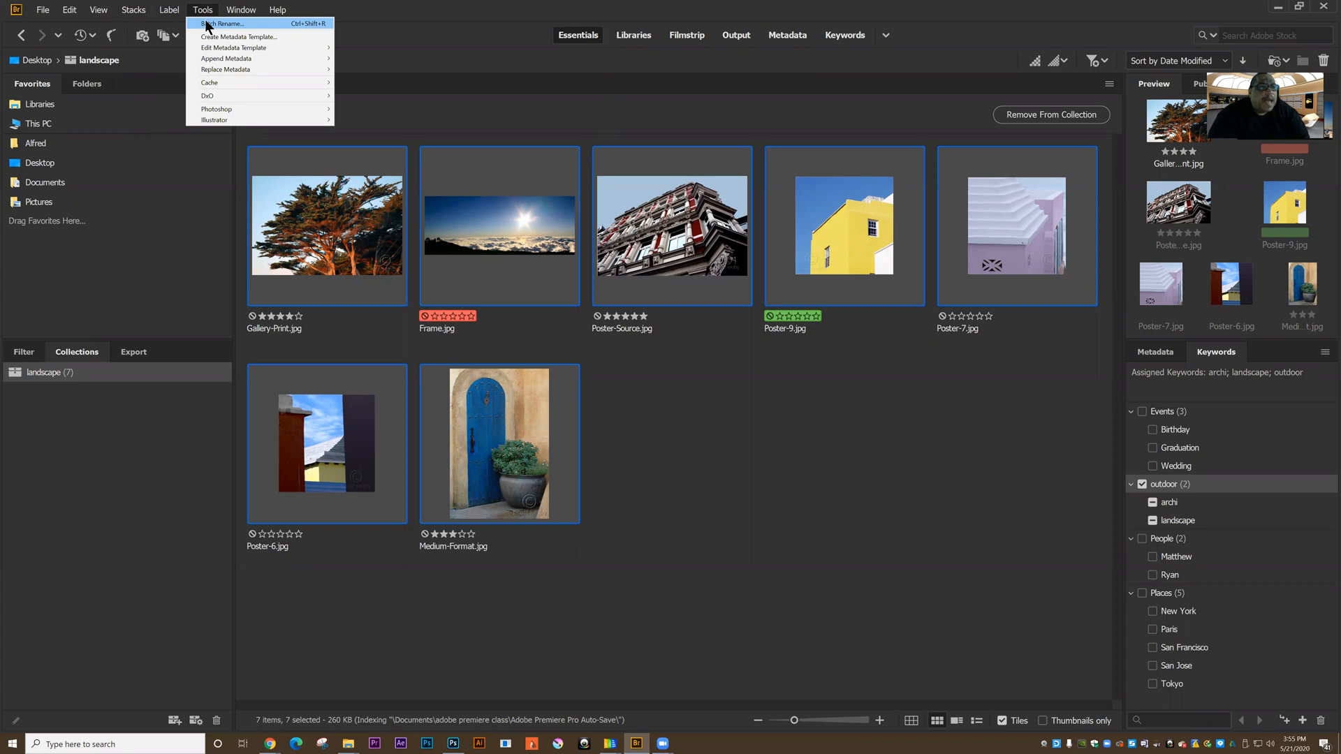
pyautogui.click(206, 26)
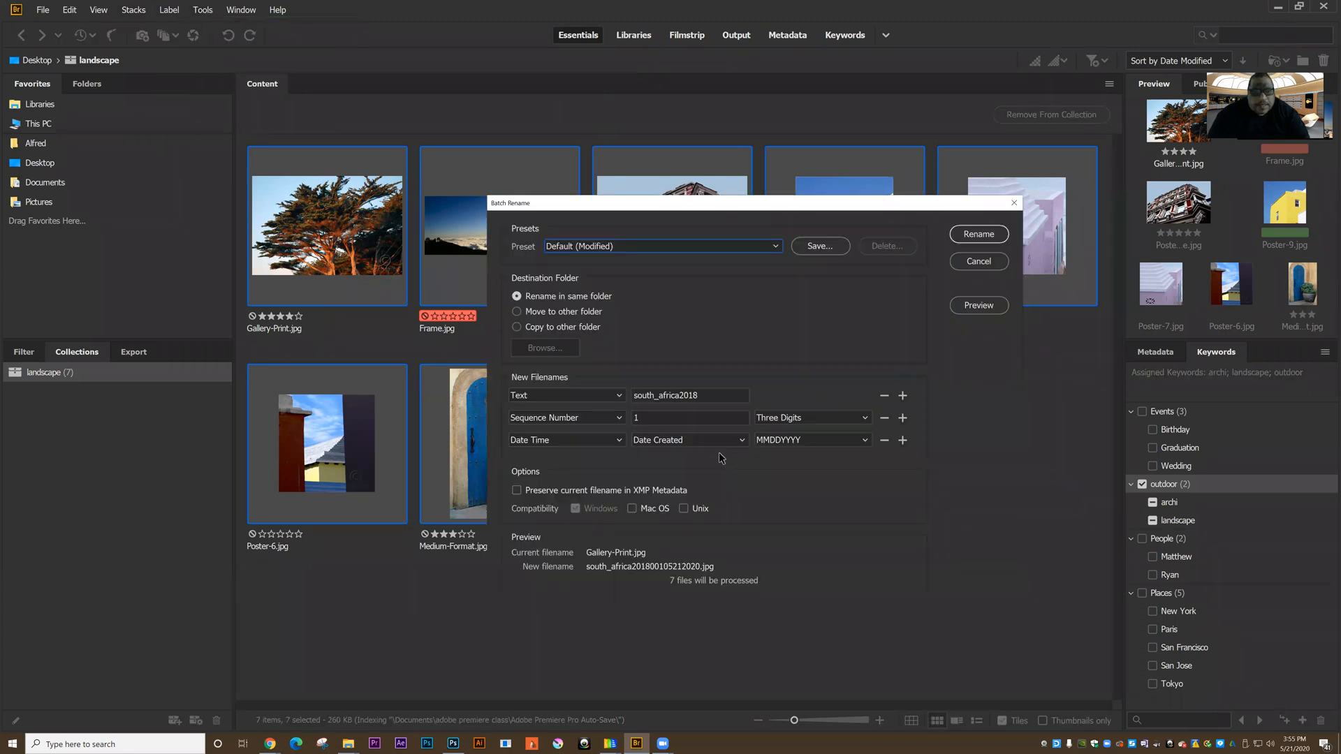
pyautogui.click(592, 250)
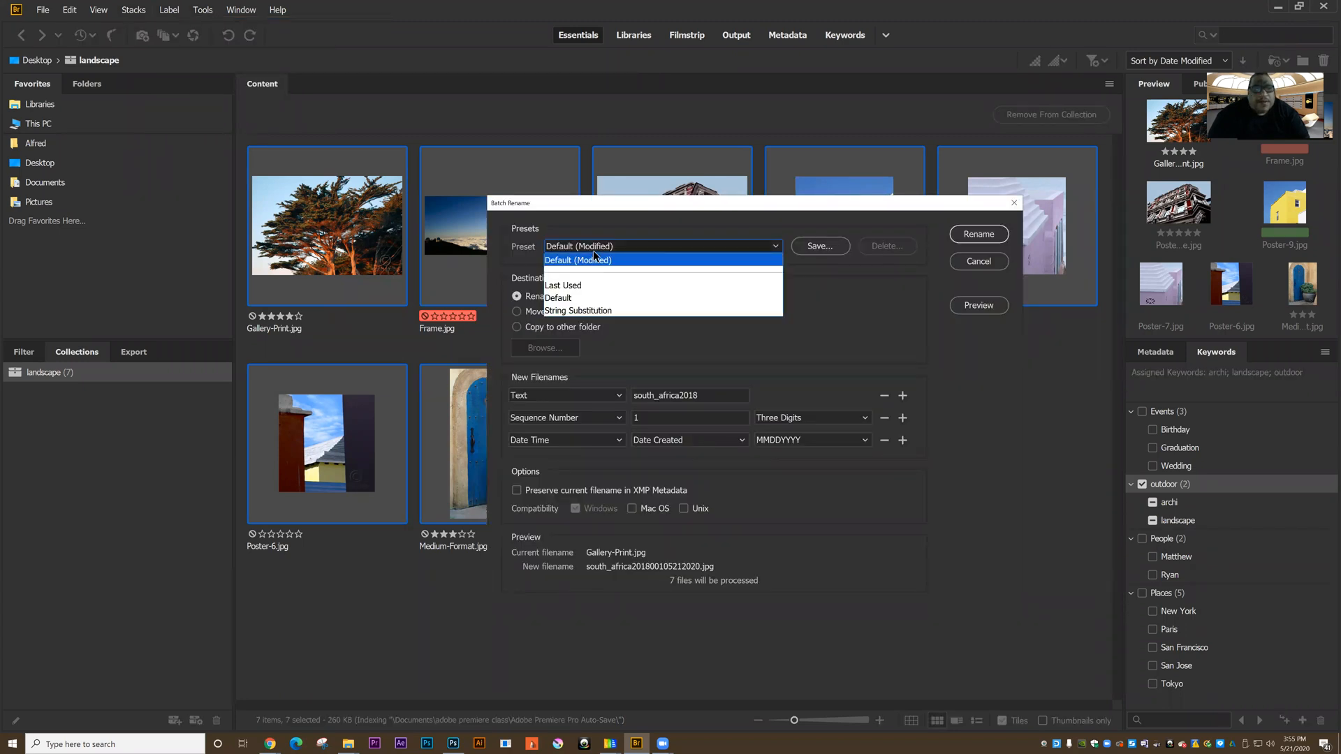
pyautogui.click(593, 243)
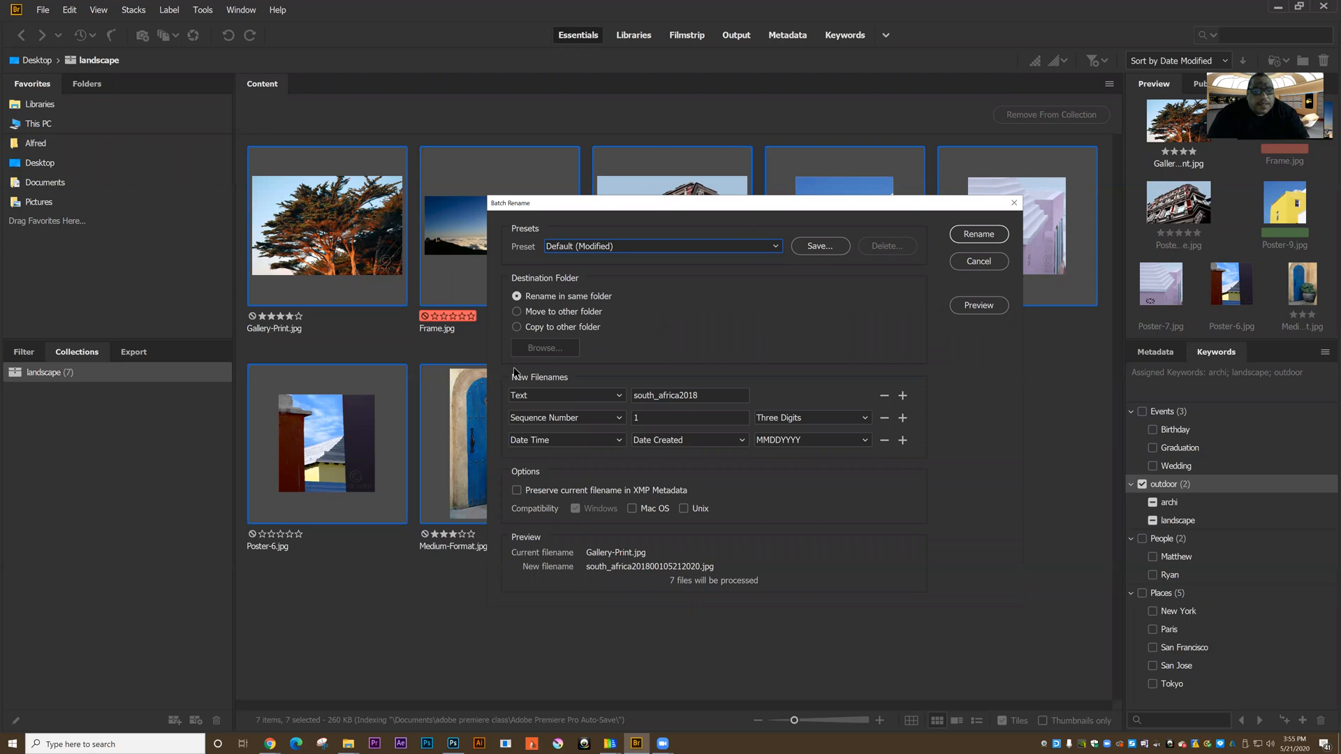
# Step: Remove the date and sequence number elements from the new filename pattern and set its remaining text to "landscapes"
pyautogui.click(885, 440)
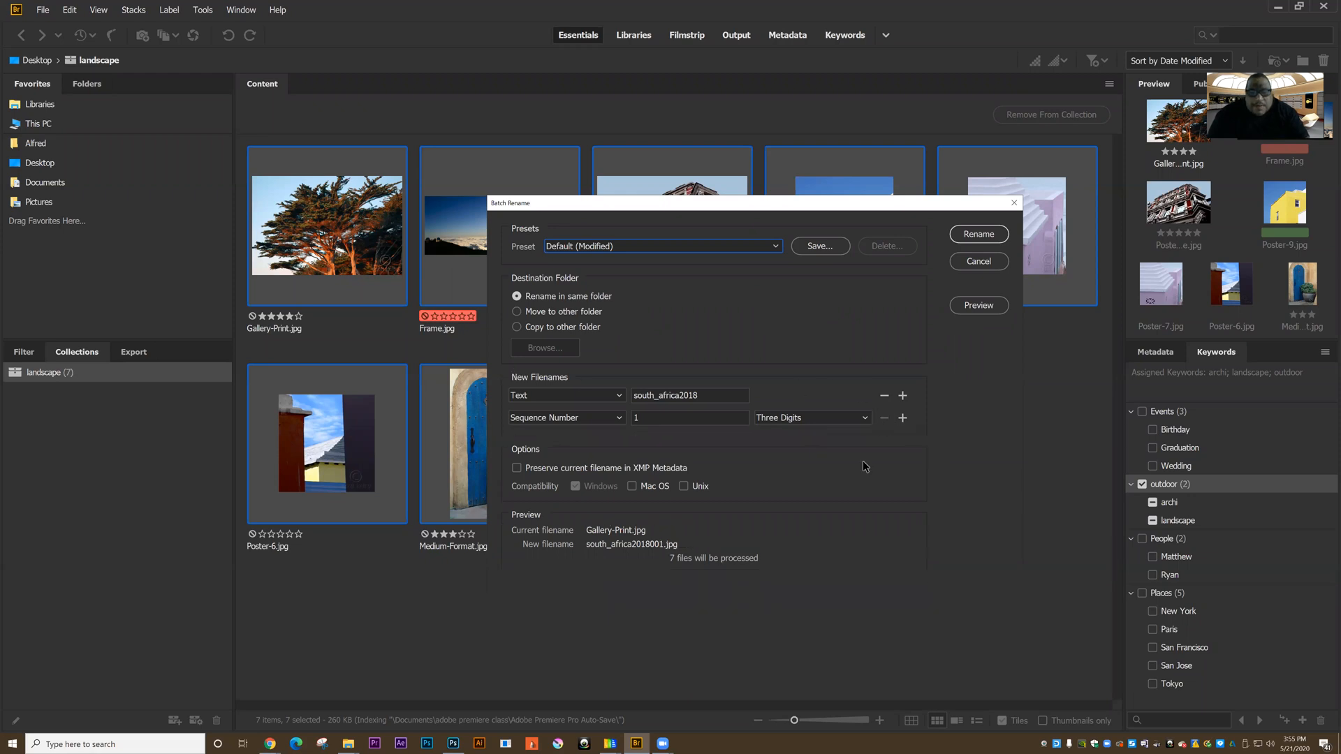
pyautogui.click(885, 419)
pyautogui.click(530, 396)
pyautogui.click(536, 393)
pyautogui.moveTo(703, 397); pyautogui.dragTo(634, 397)
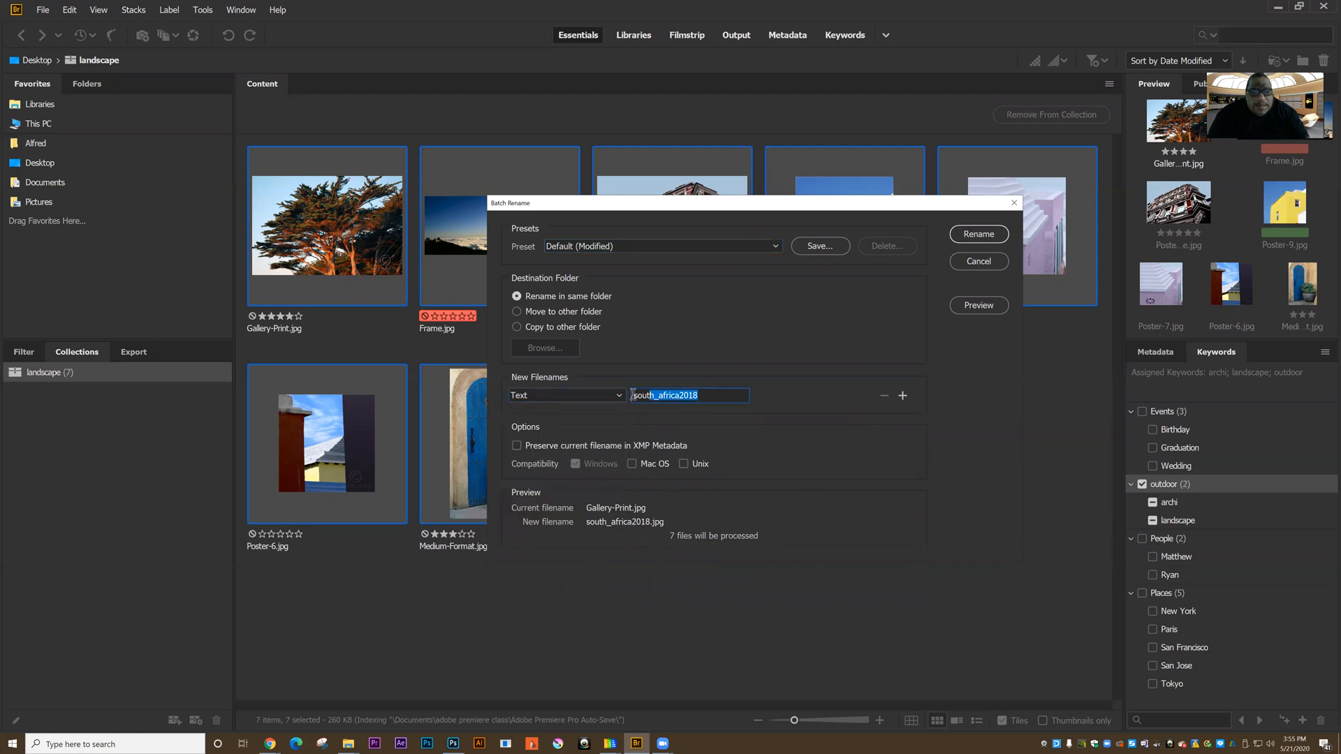
pyautogui.press('BackSpace')
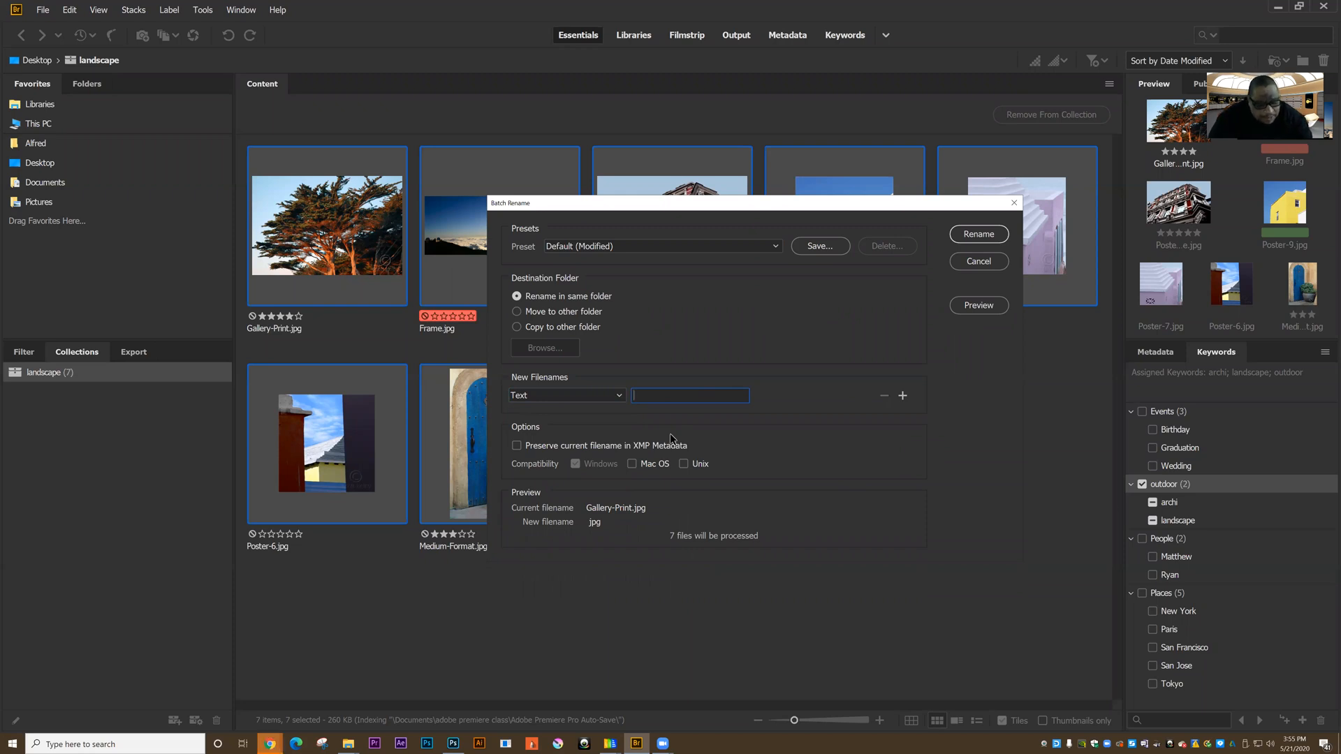
pyautogui.write('landscapes')
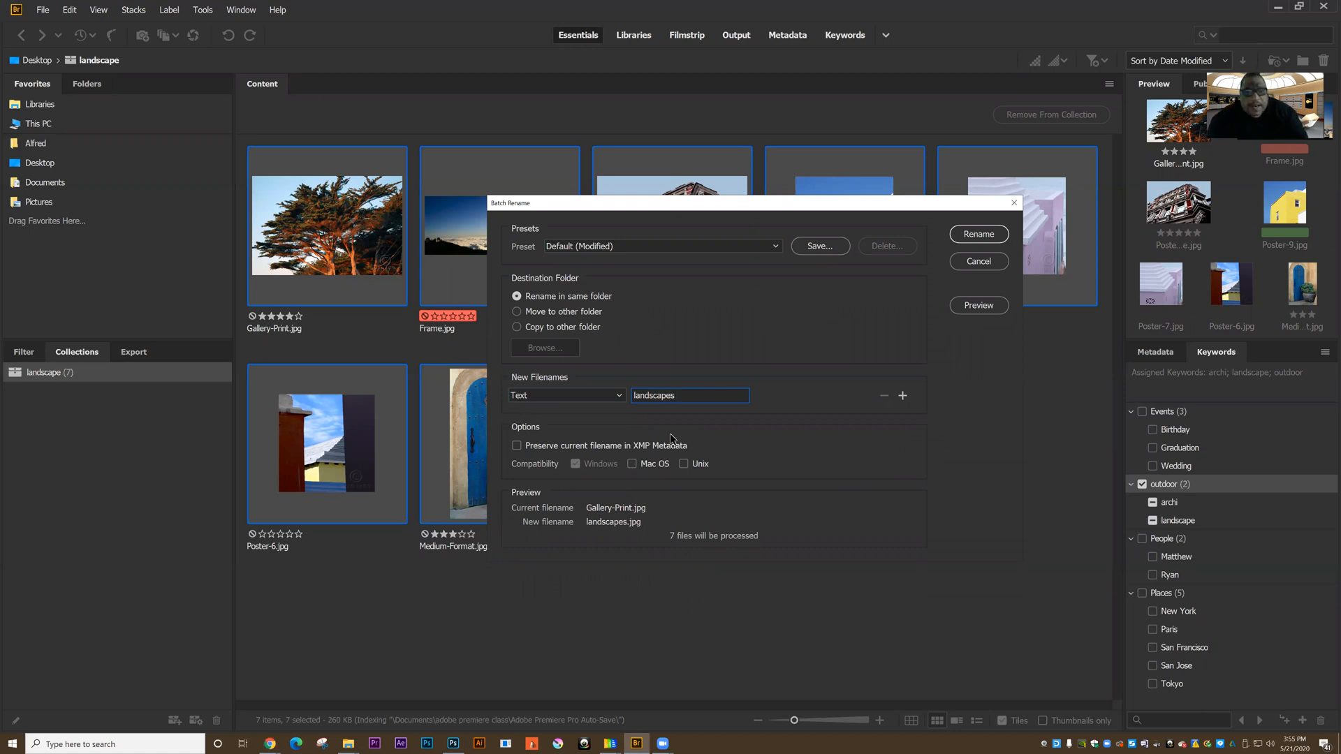
# Step: Add a three-digit Sequence Number element starting at 1 after the filename text
pyautogui.click(903, 396)
pyautogui.click(618, 419)
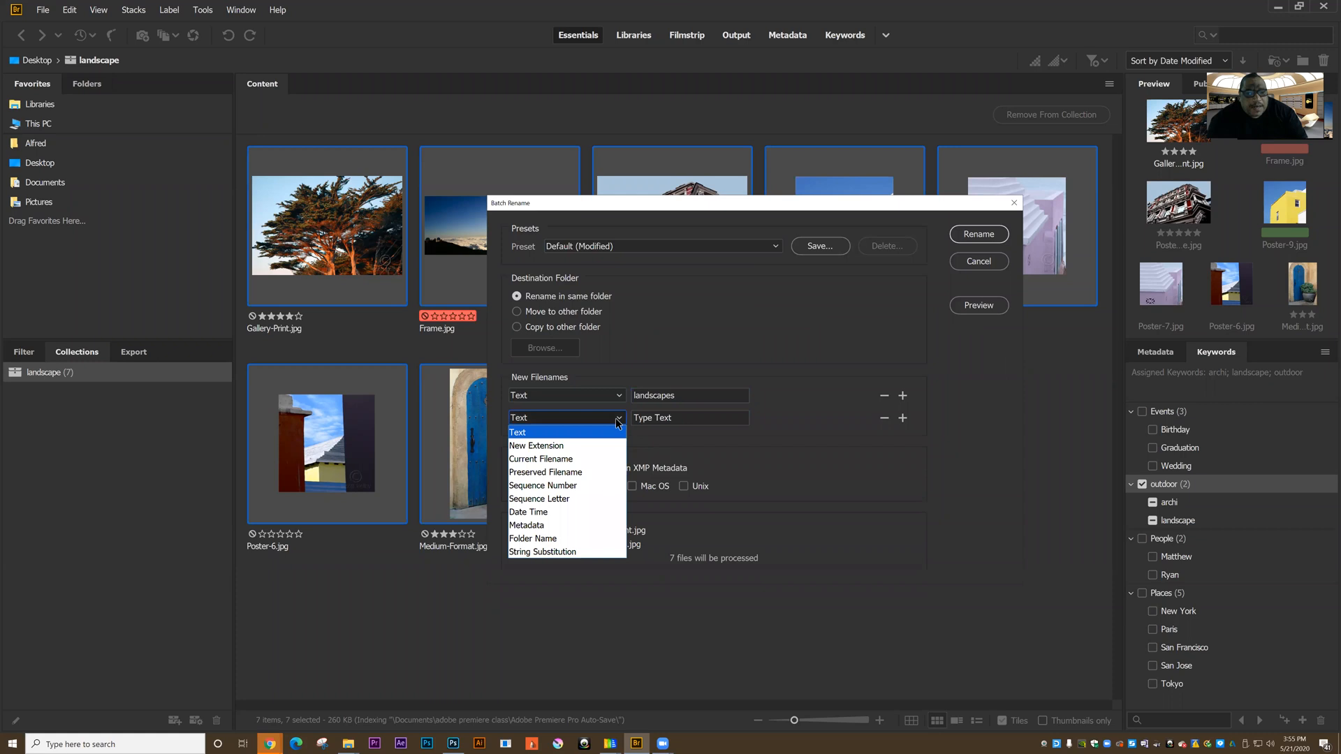
pyautogui.click(571, 486)
pyautogui.click(864, 423)
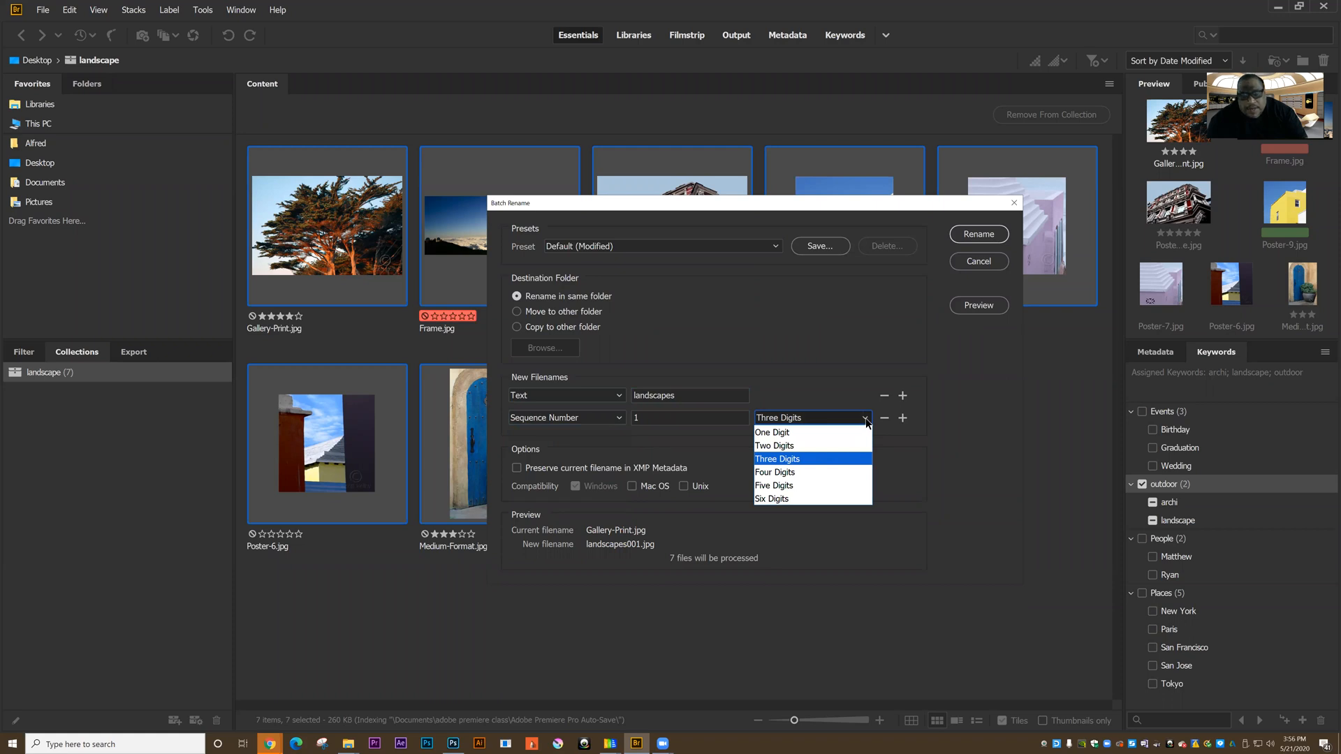
pyautogui.click(867, 422)
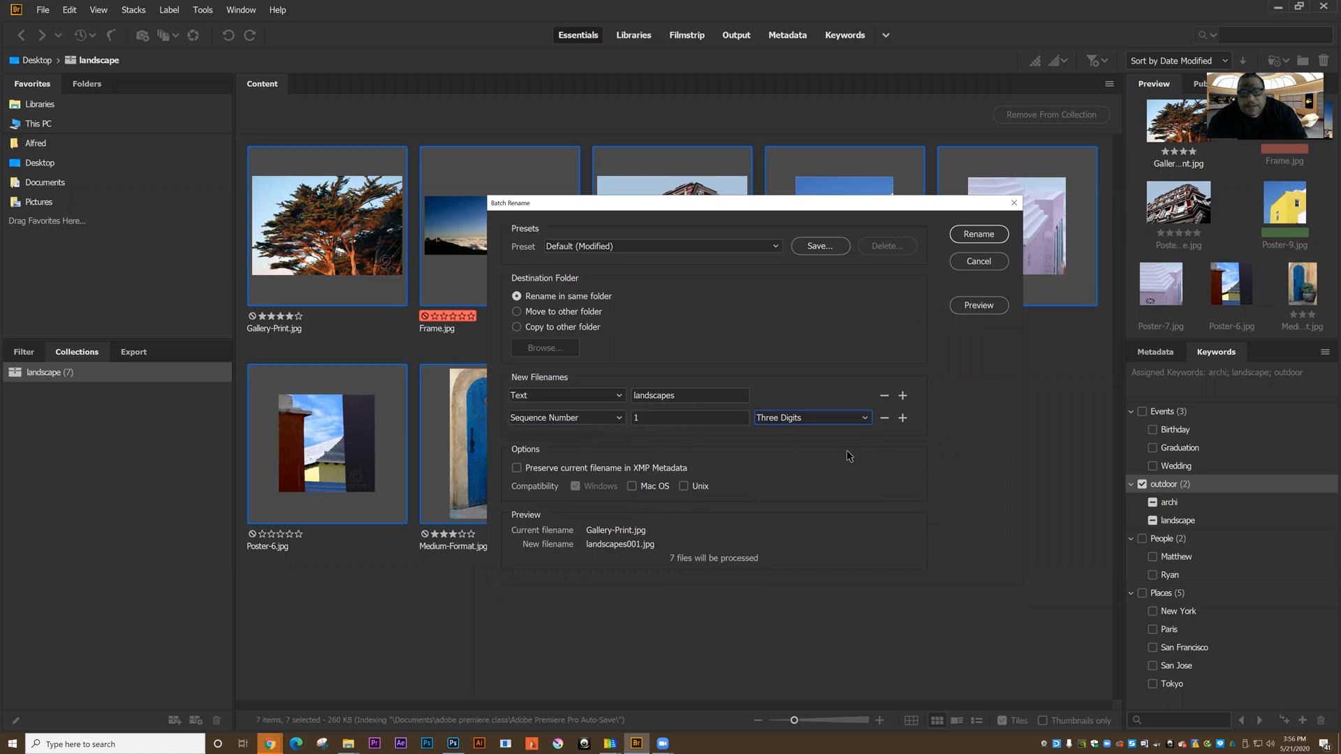
# Step: Append a Date Time element to the filename pattern, using Date Created in MMDDYYYY format
pyautogui.click(903, 419)
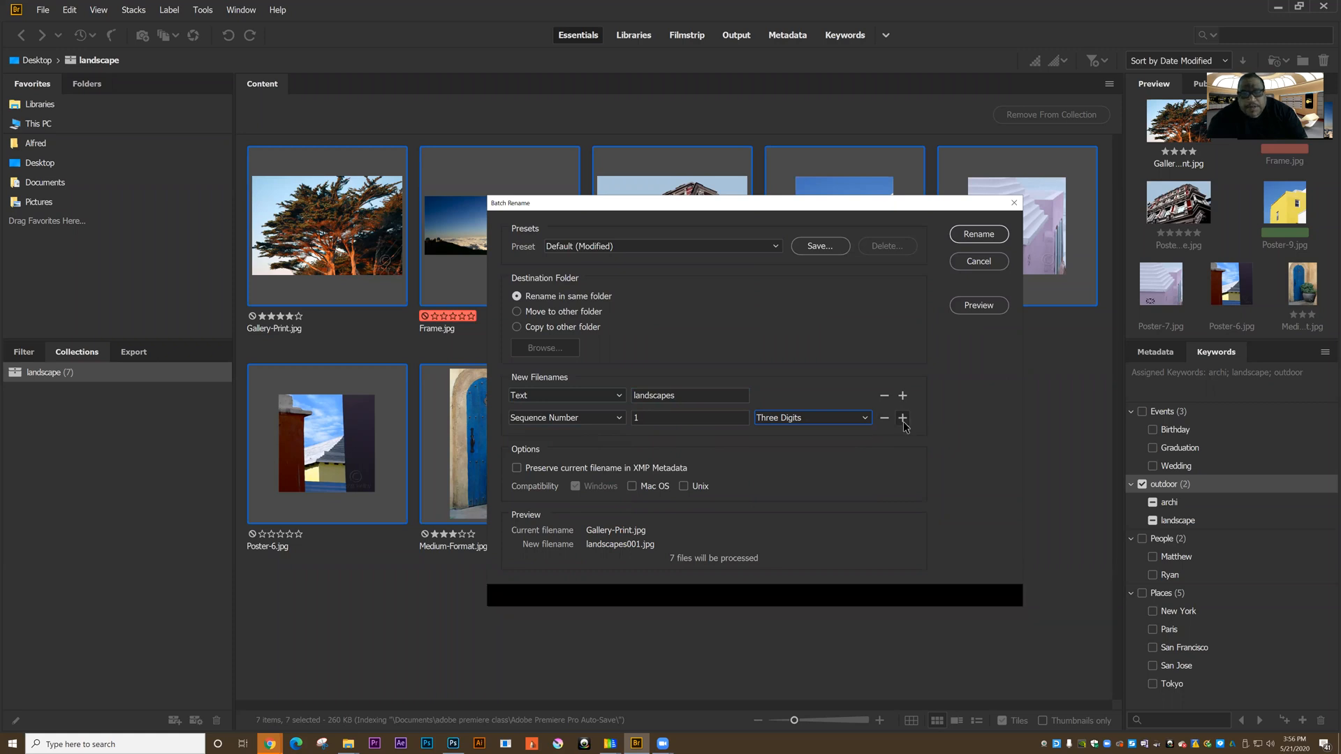
pyautogui.click(618, 444)
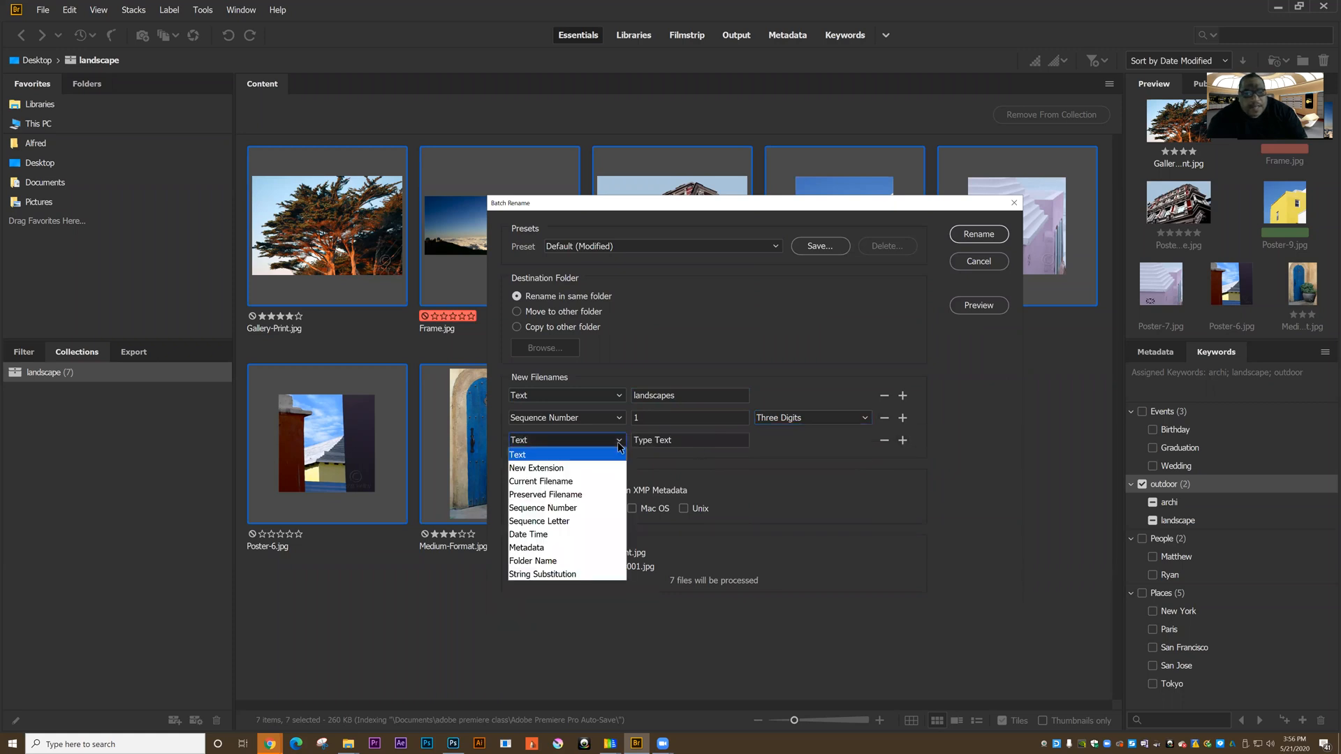
pyautogui.click(573, 534)
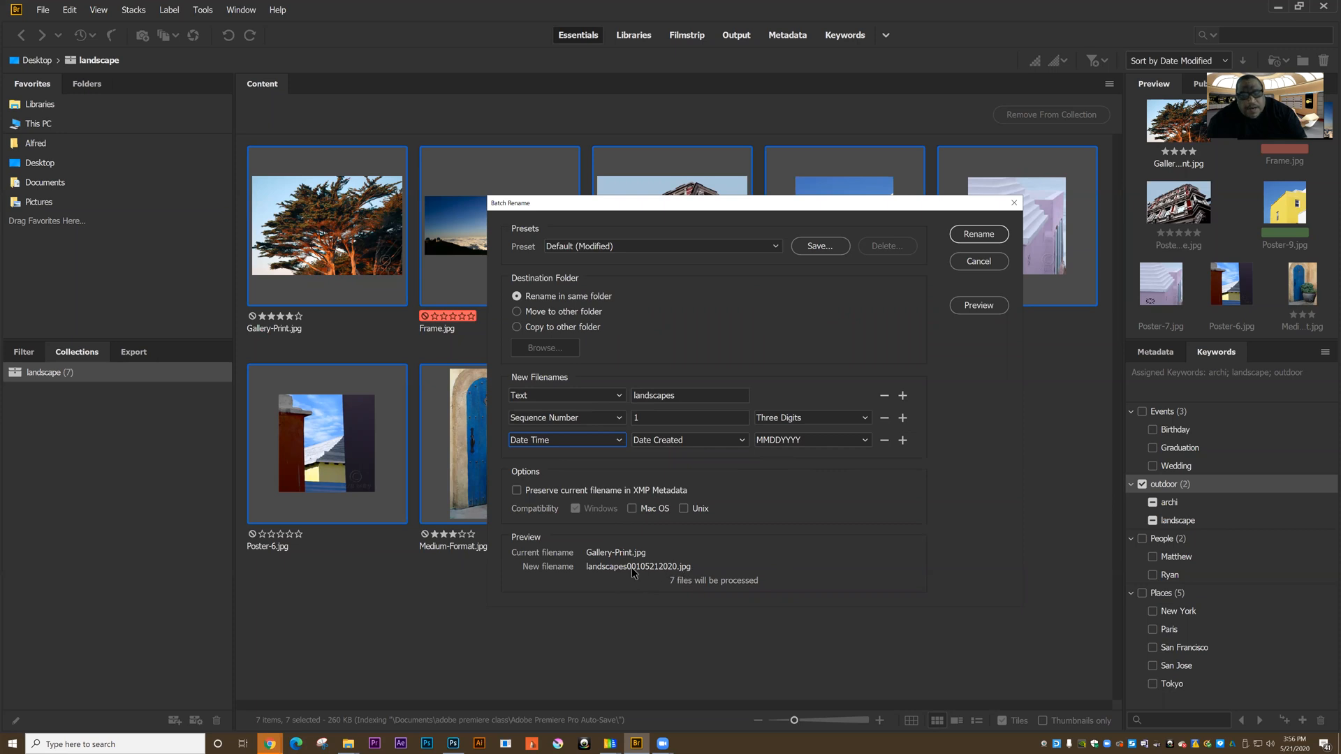
# Step: Set the batch to copy into a new folder named "test" inside Documents, and run the rename
pyautogui.click(542, 327)
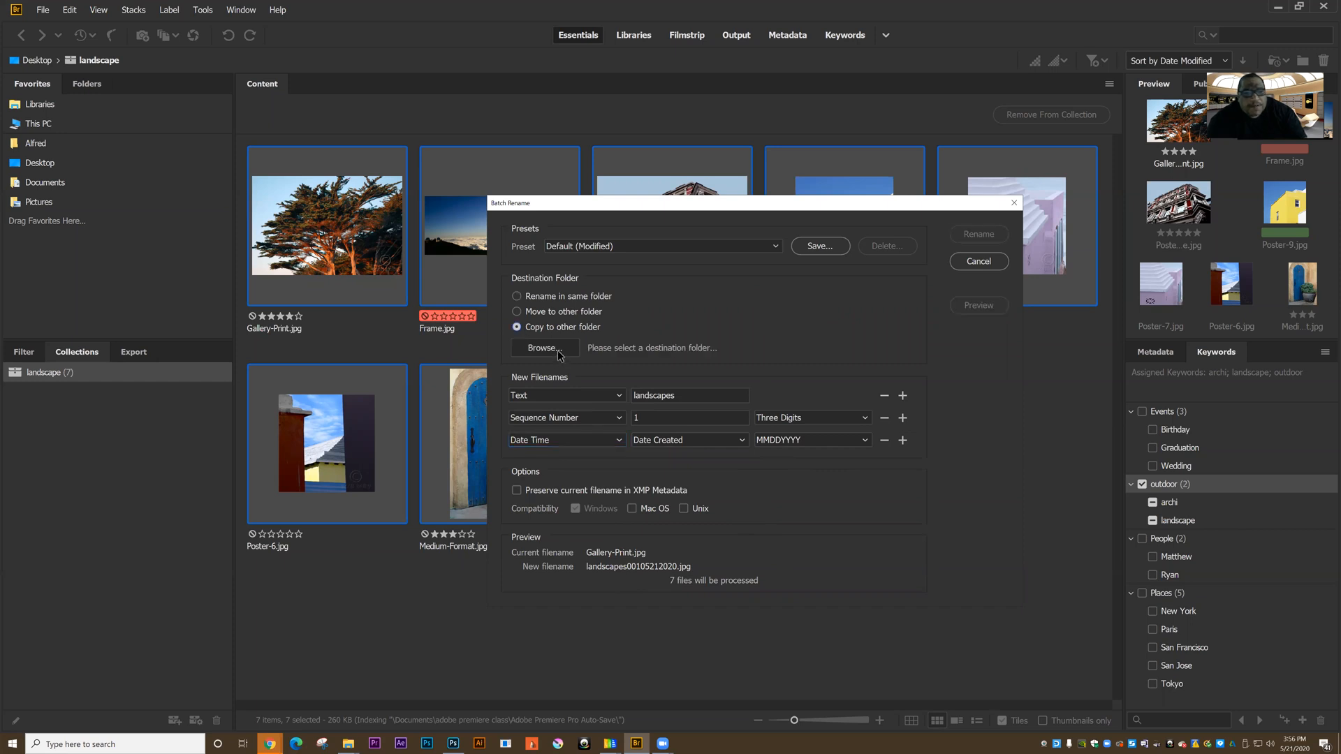
pyautogui.click(558, 354)
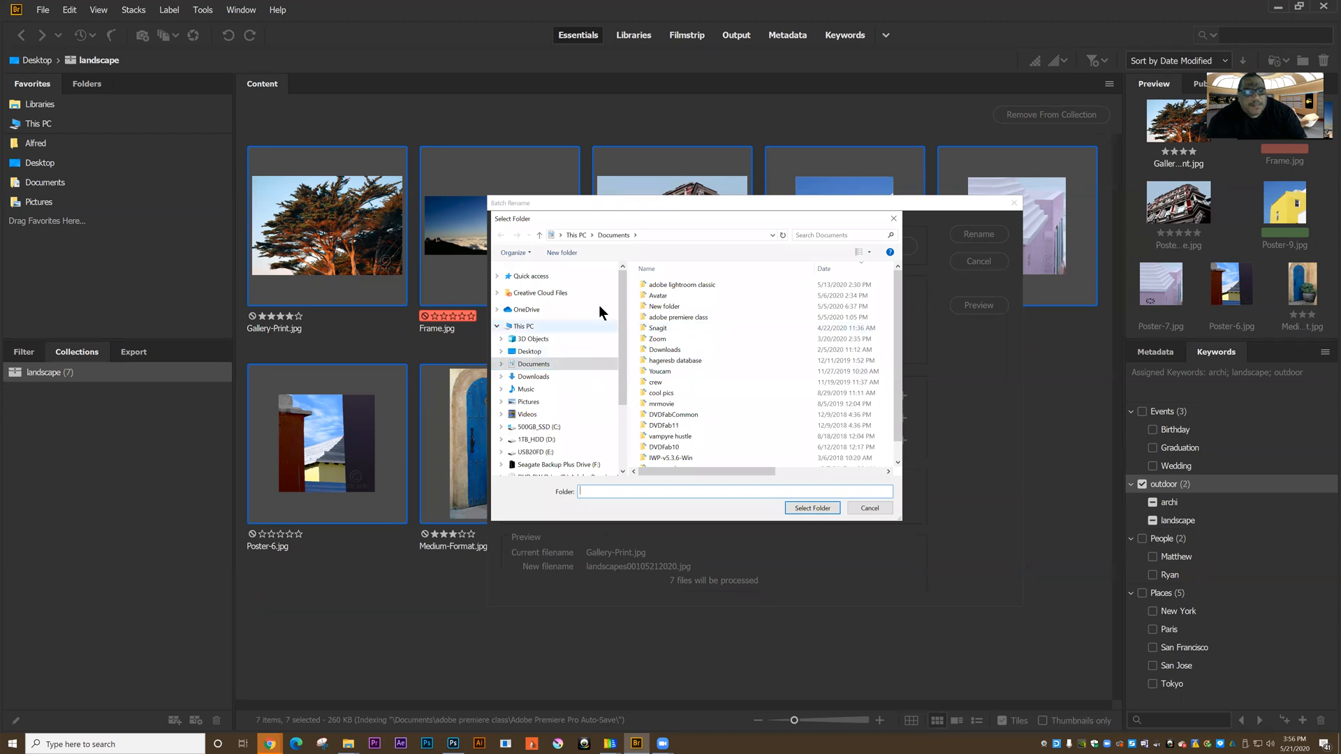
pyautogui.click(573, 255)
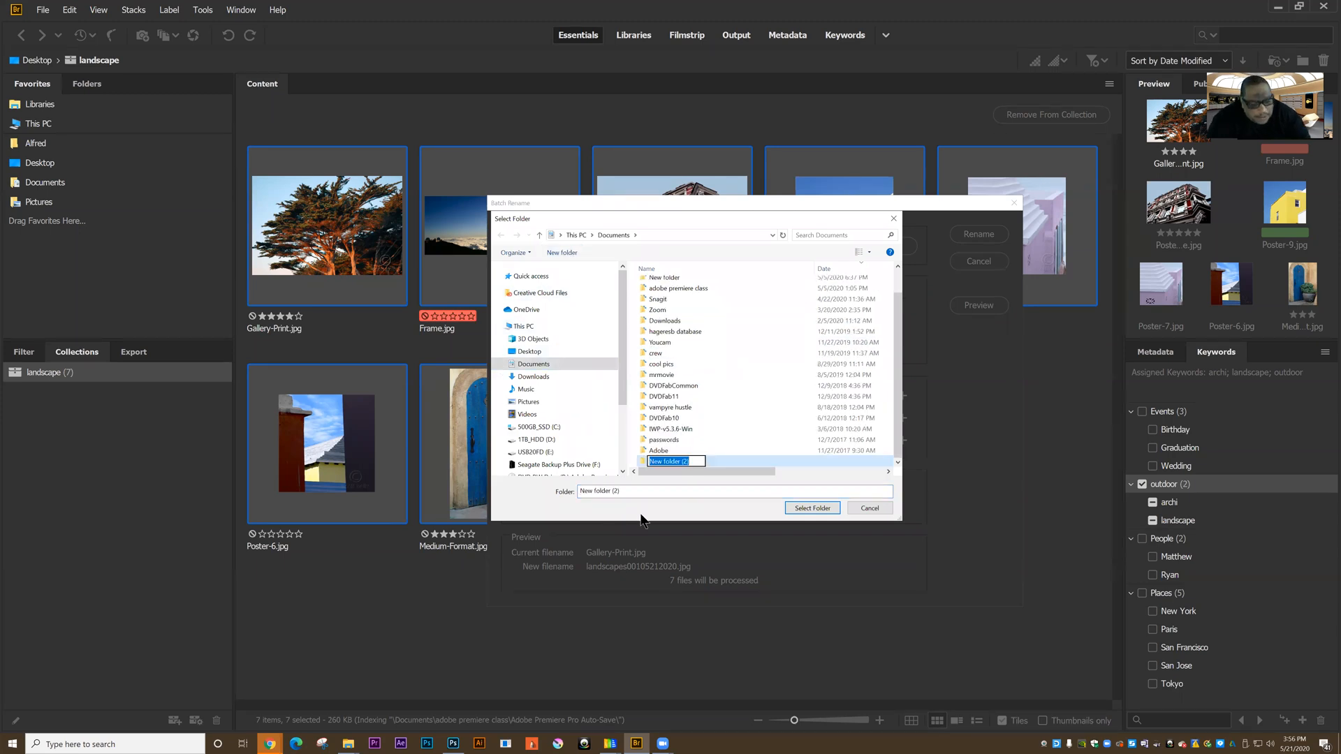
pyautogui.write('test')
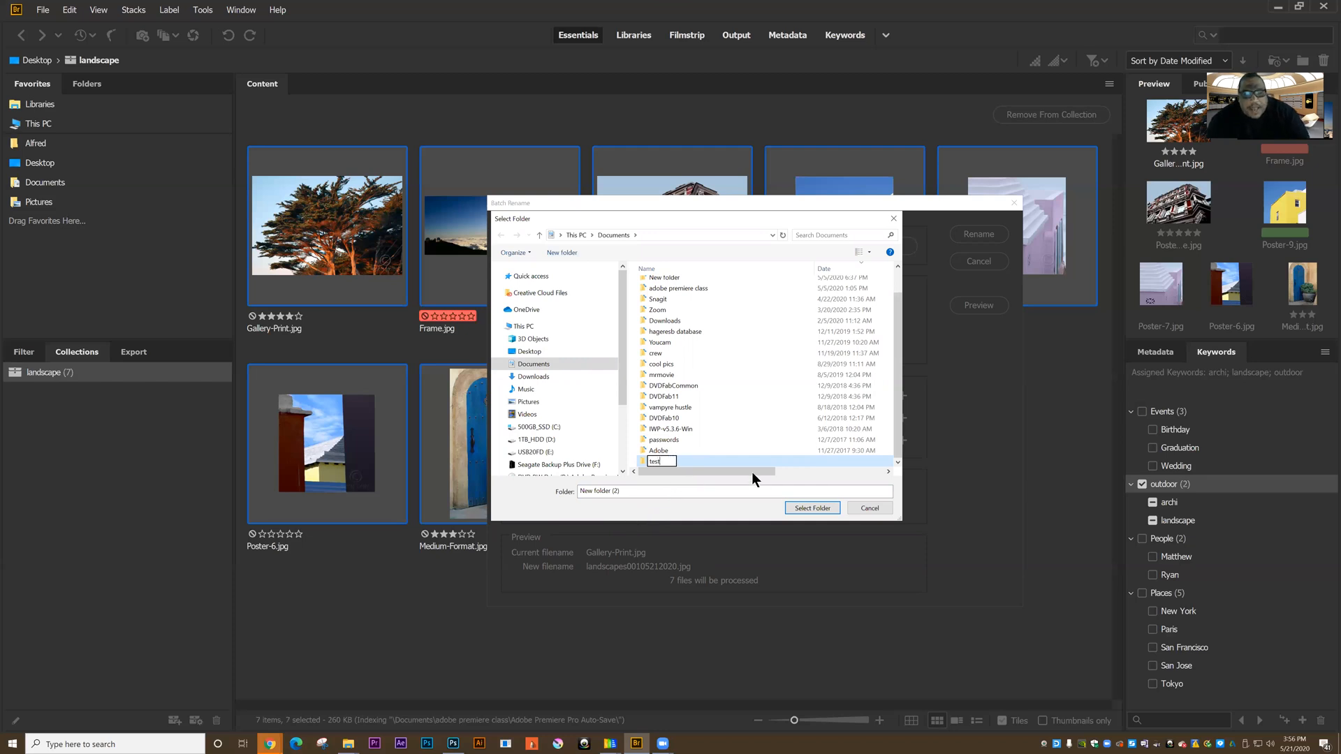
pyautogui.click(819, 503)
pyautogui.click(677, 460)
pyautogui.click(792, 505)
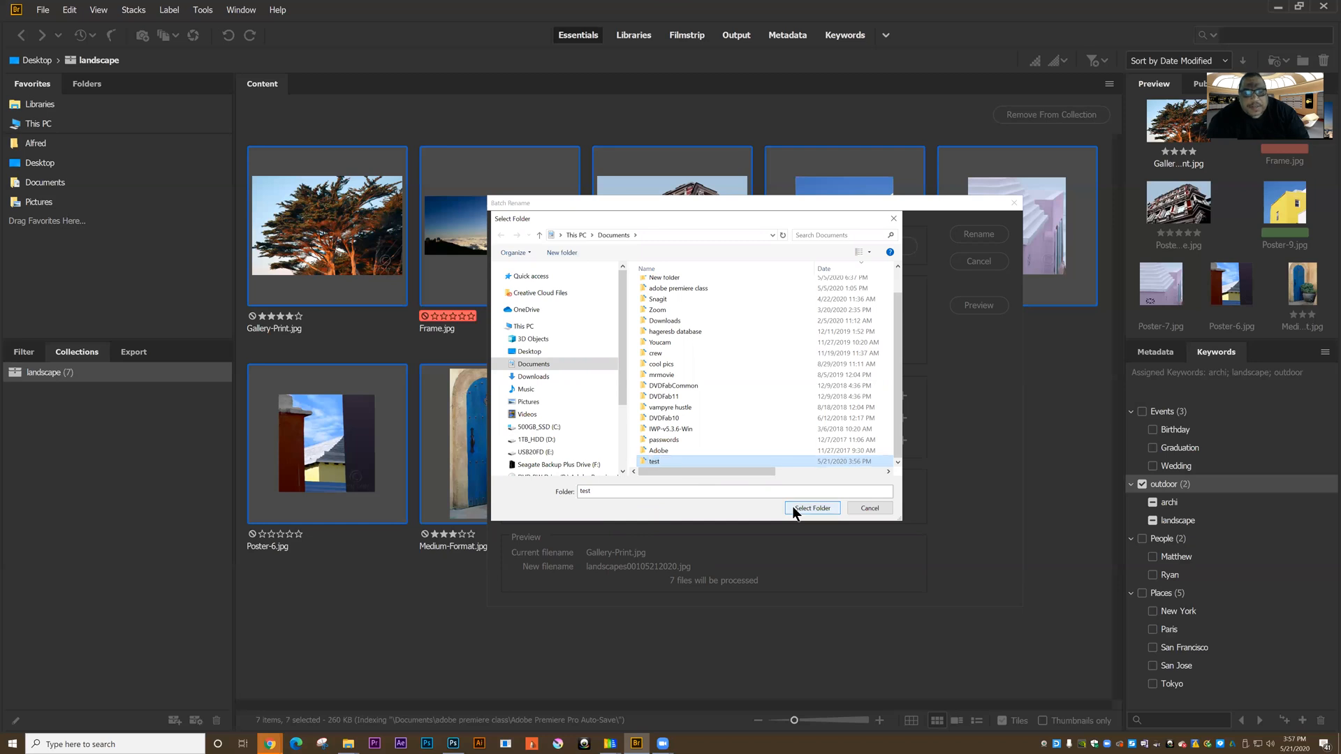
pyautogui.click(792, 505)
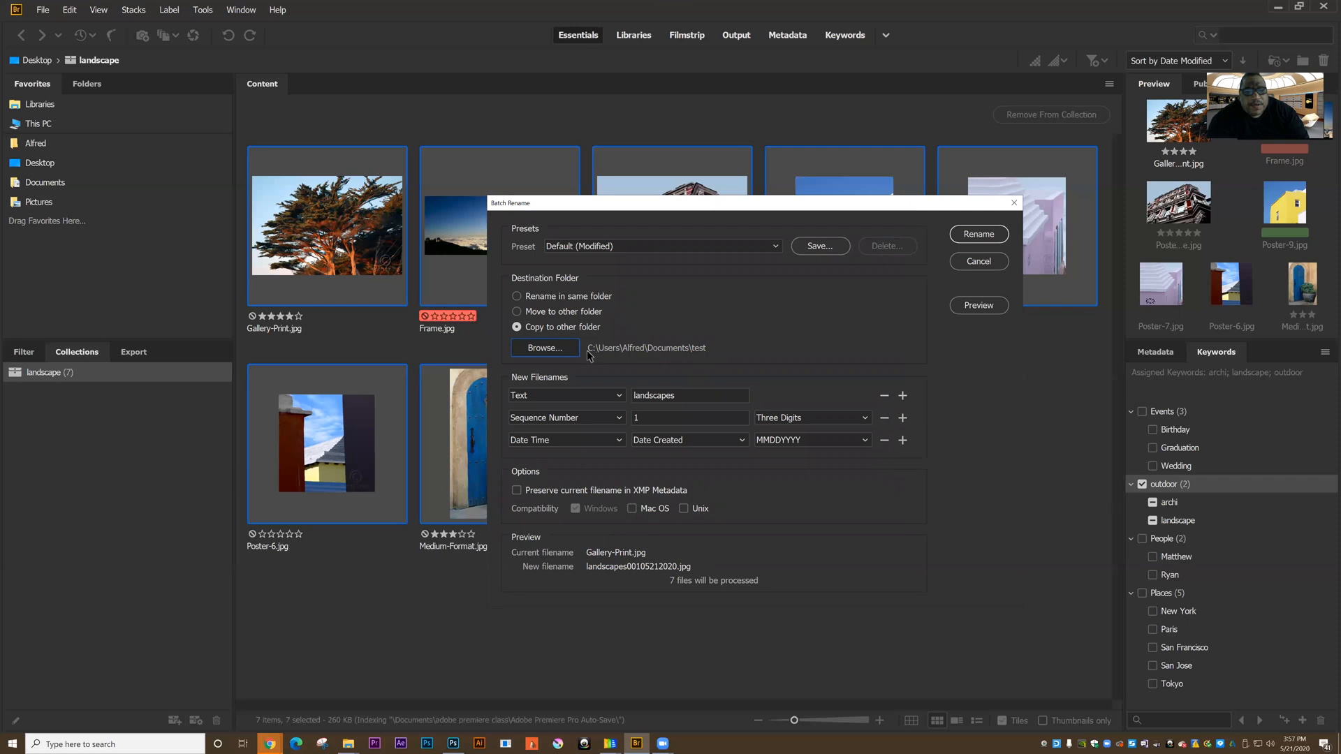
pyautogui.click(976, 234)
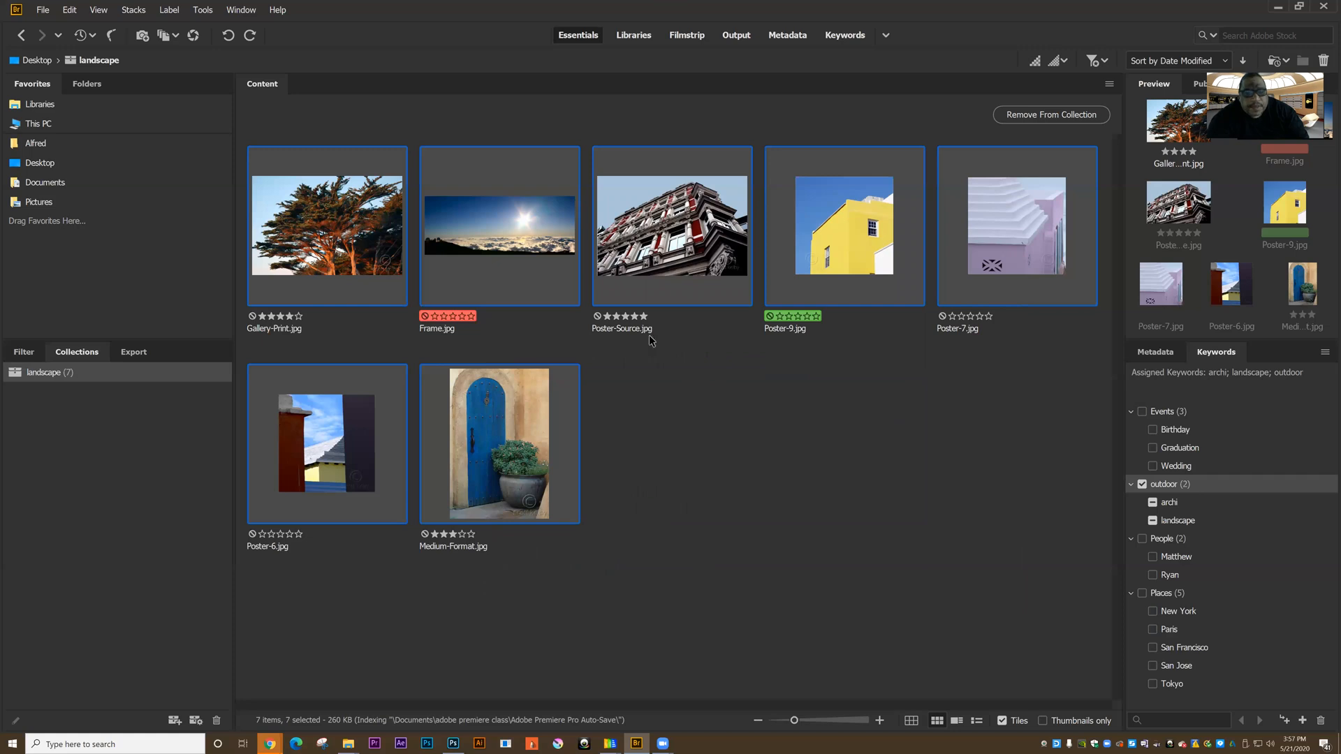
# Step: Locate the "test" folder in Documents and open it to check the renamed copies
pyautogui.click(50, 183)
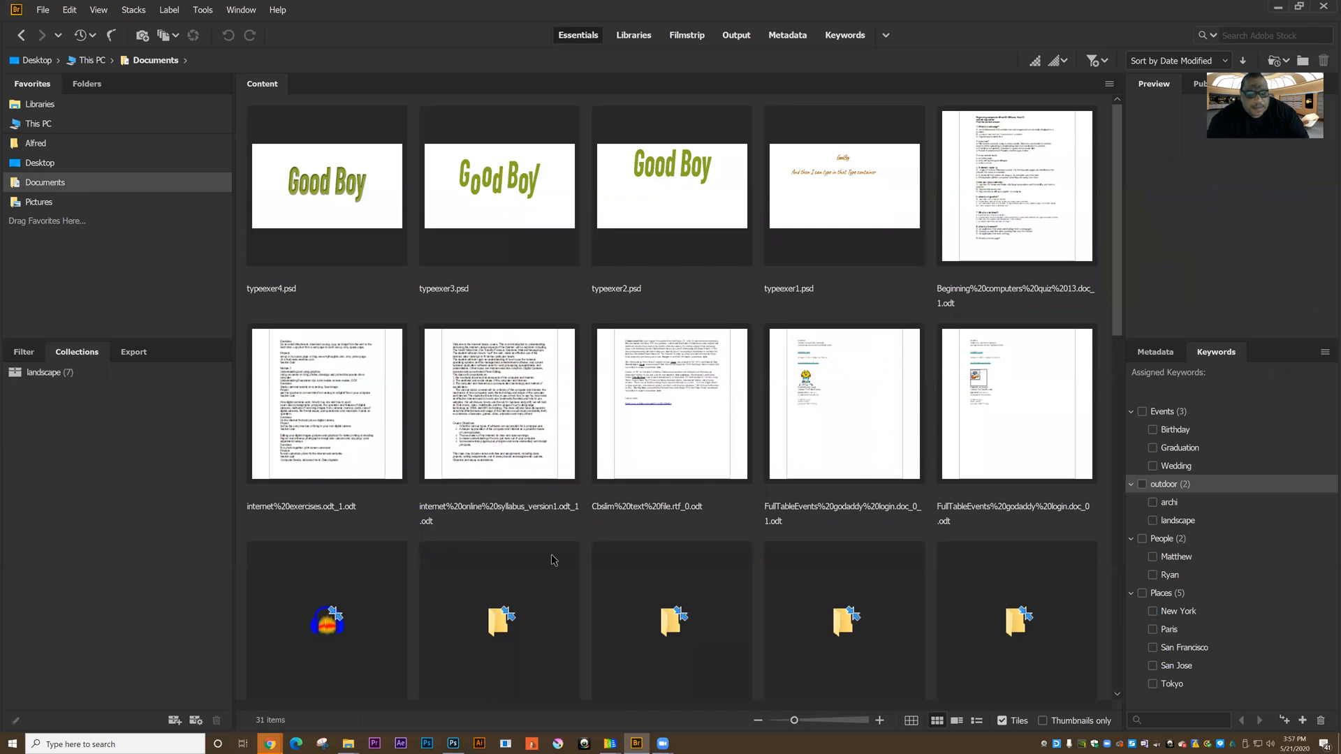
pyautogui.scroll(-3, 549, 553)
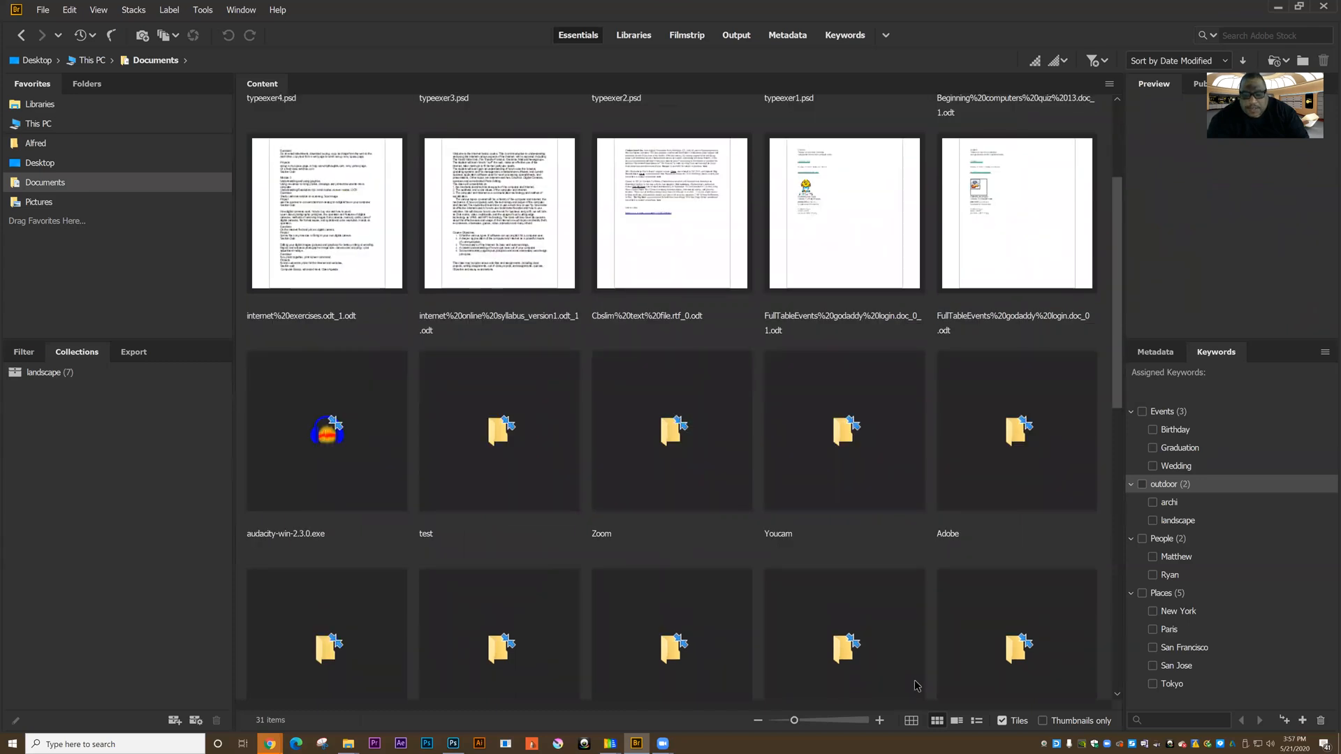
pyautogui.click(636, 455)
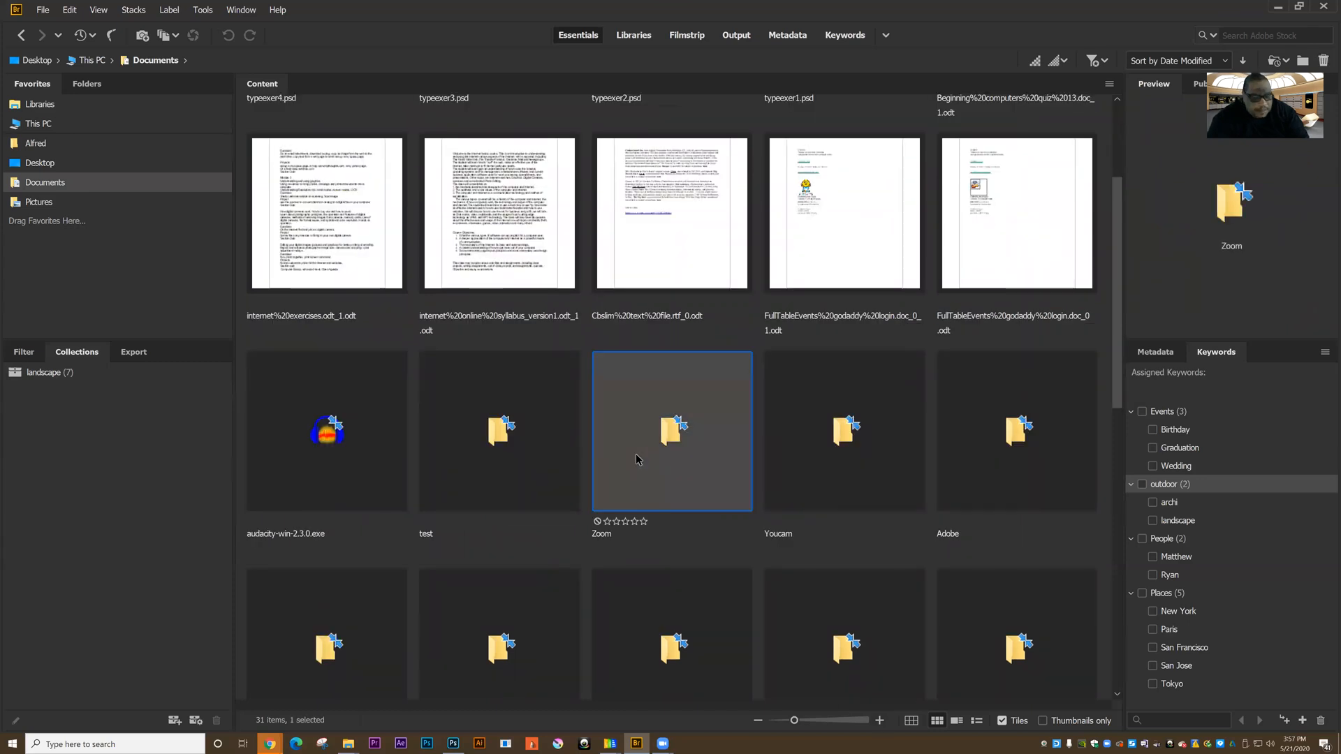
pyautogui.press('t')
pyautogui.scroll(-15, 637, 454)
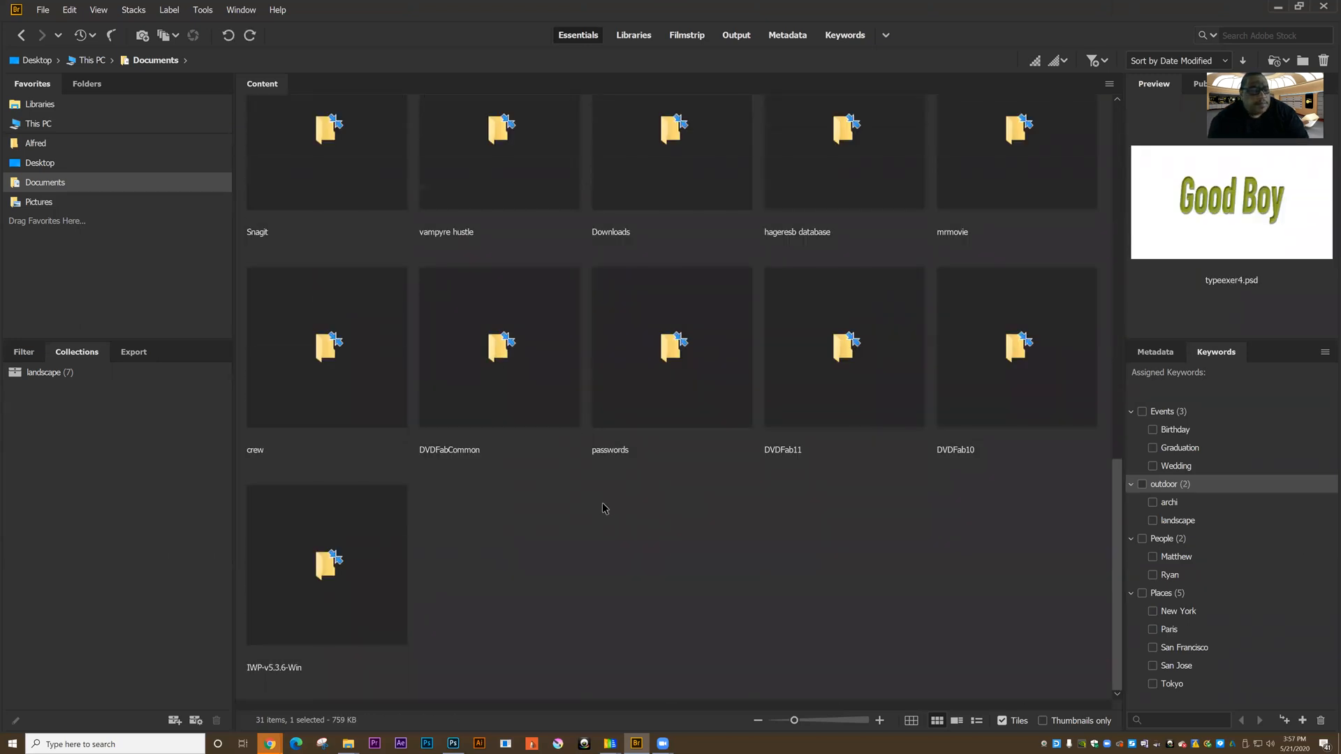
pyautogui.scroll(3, 605, 508)
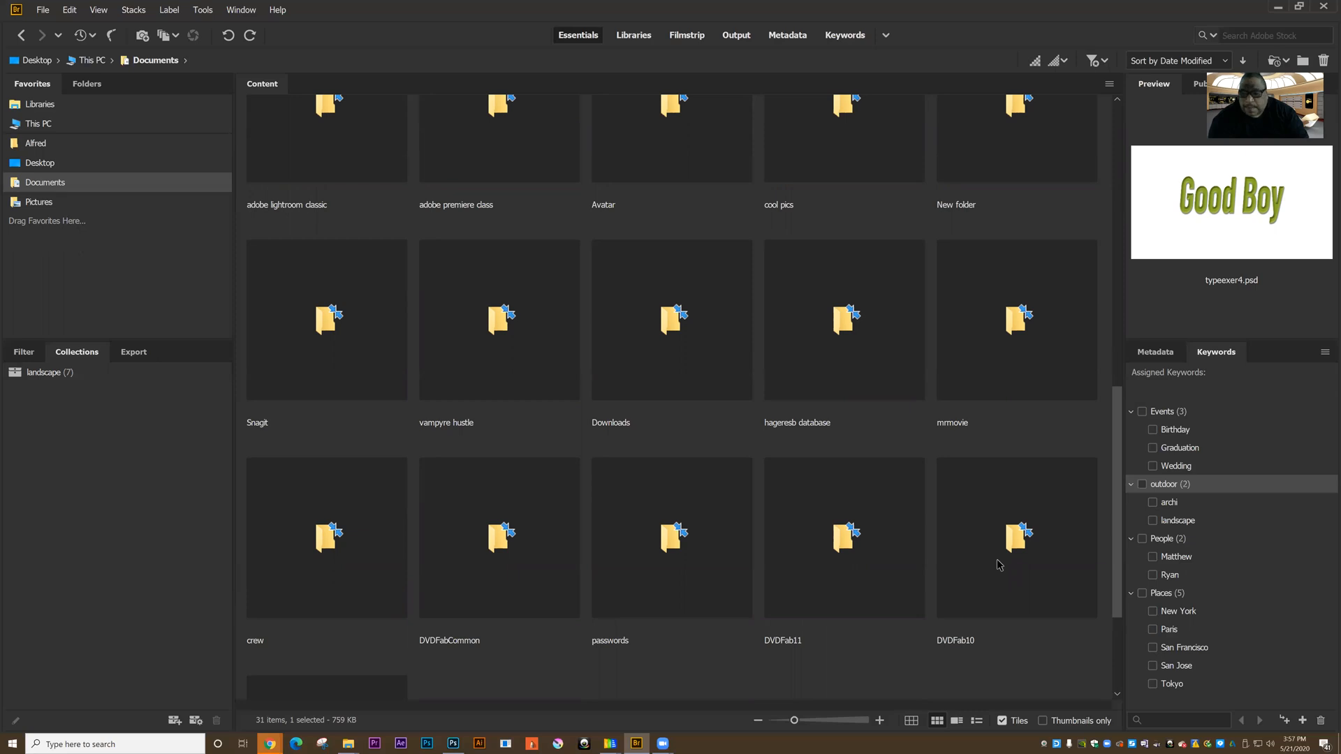
pyautogui.scroll(6, 1107, 331)
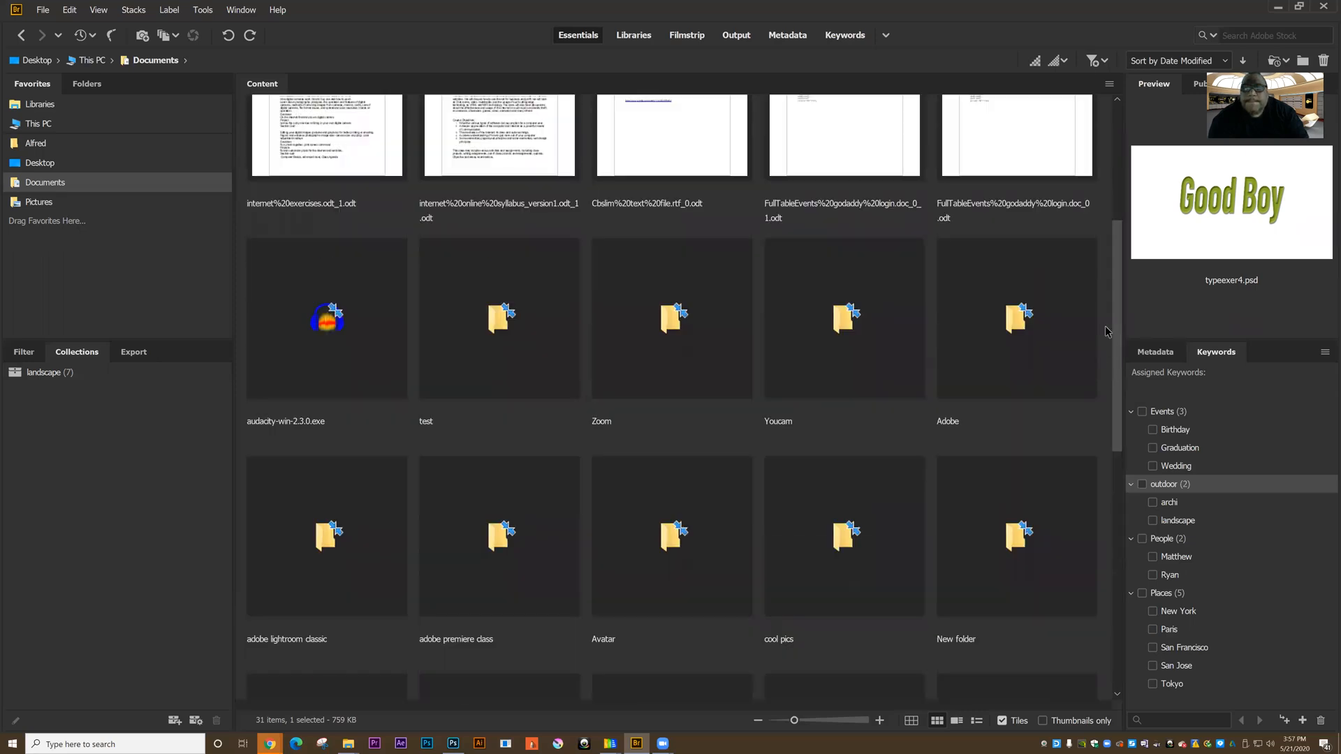
pyautogui.scroll(2, 1106, 332)
pyautogui.click(497, 415)
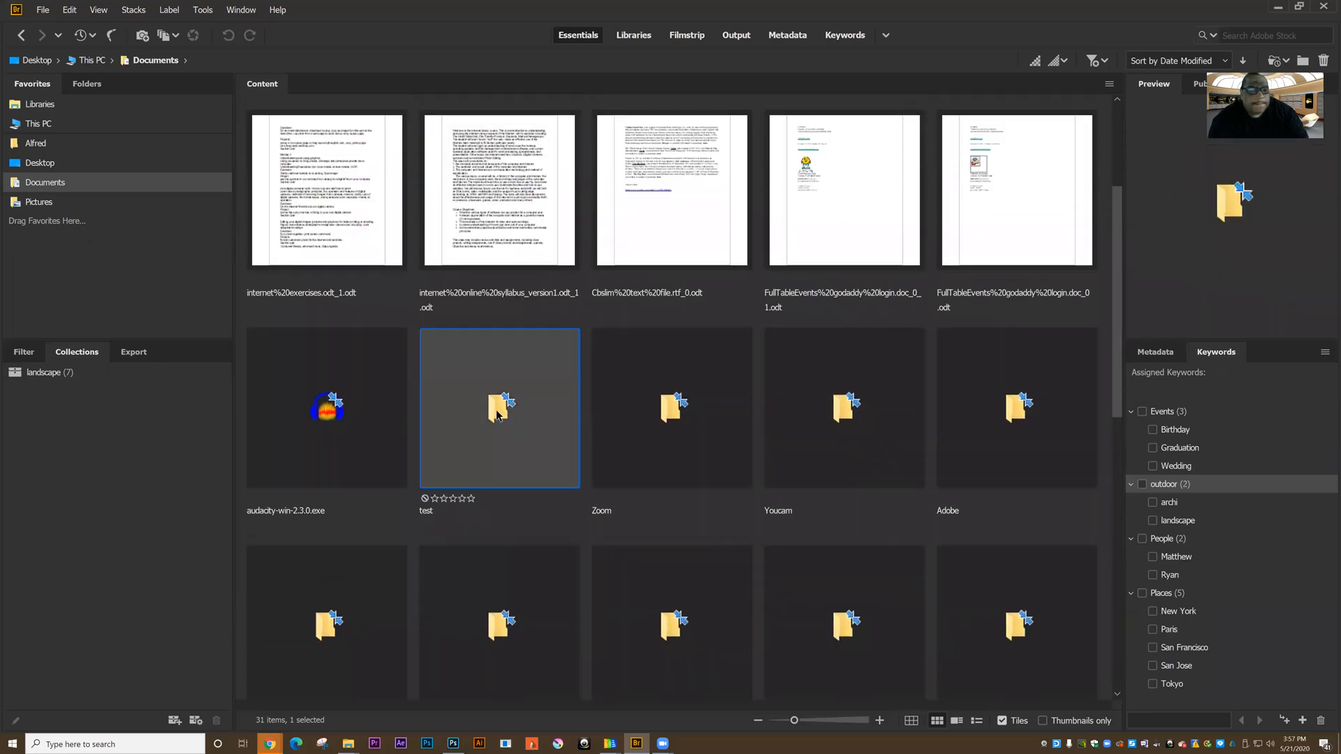
pyautogui.doubleClick(498, 415)
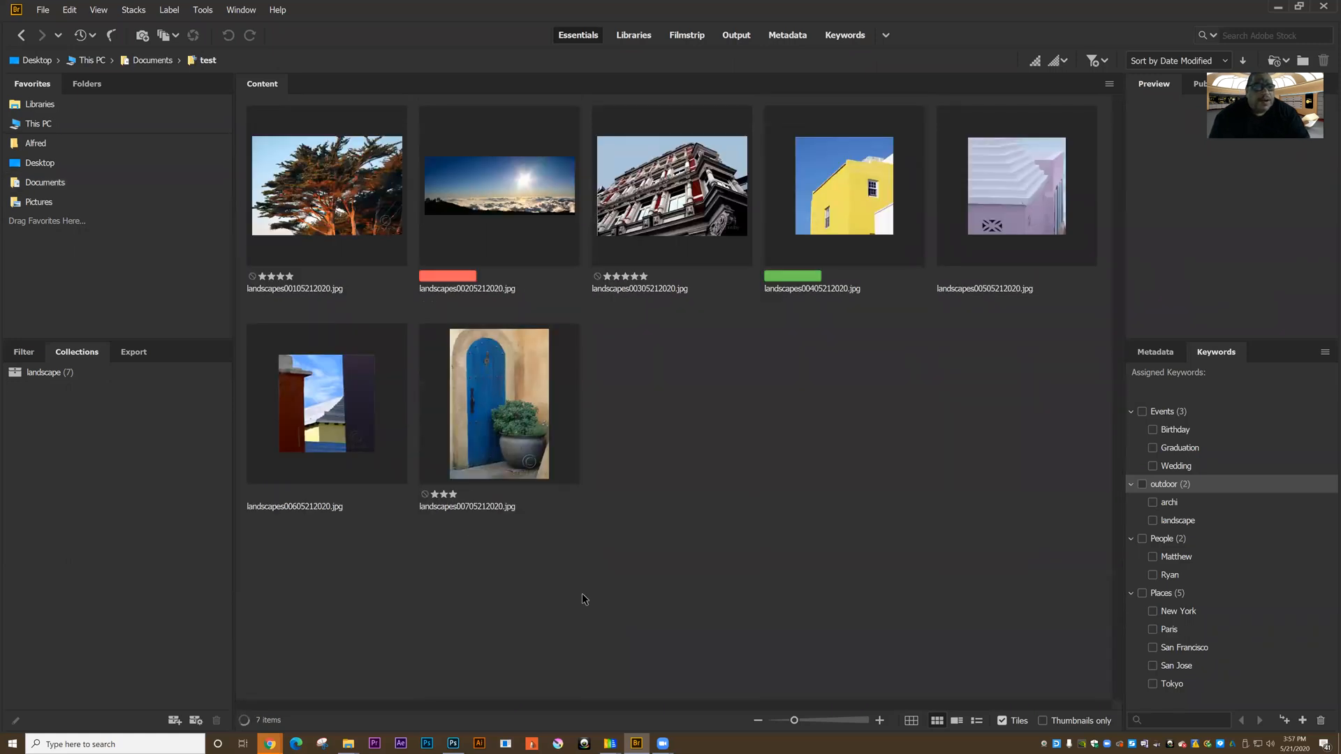